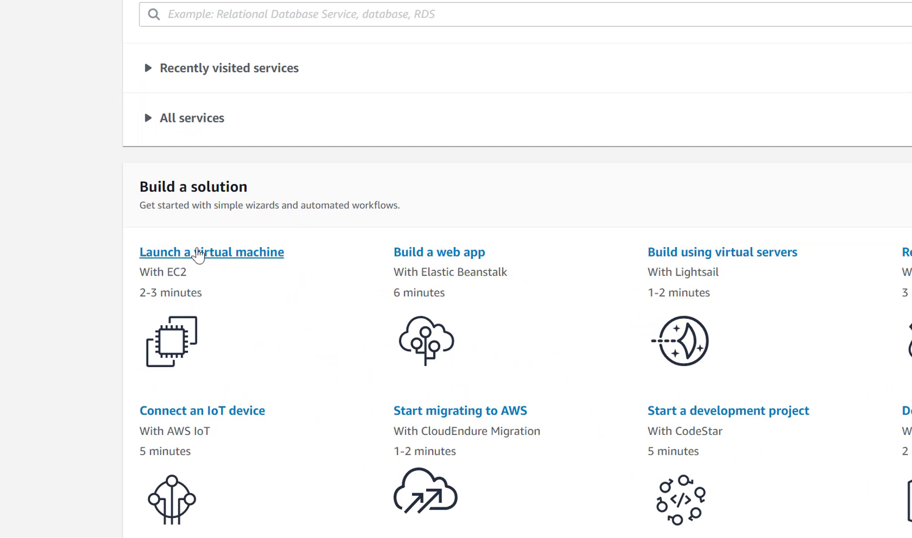
# Step: Start a virtual machine launch with the Amazon Linux 2 AMI (64-bit x86) and t2.micro type, continuing to the instance details
pyautogui.click(197, 254)
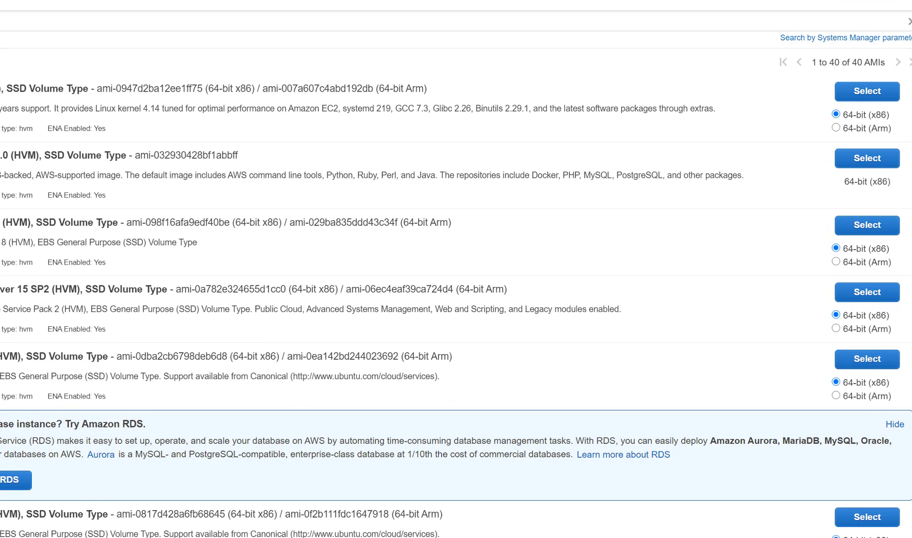
pyautogui.click(876, 100)
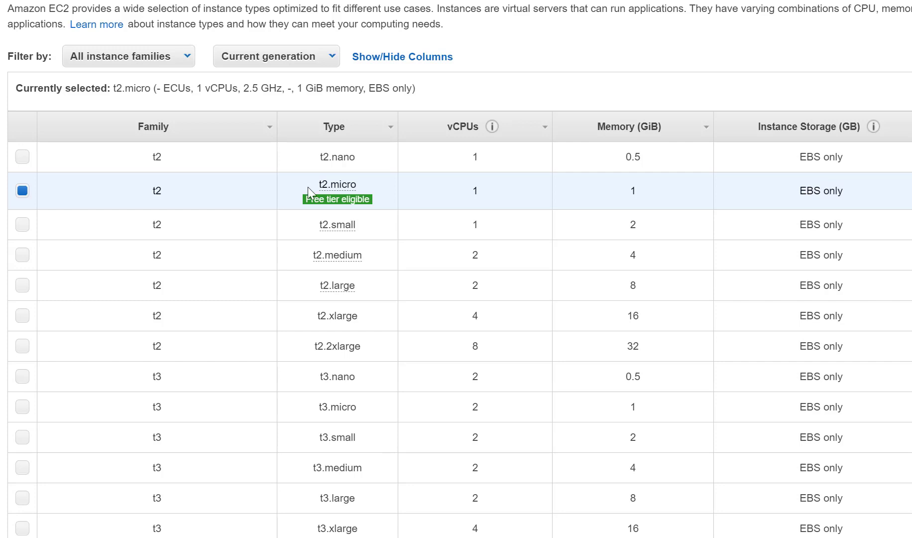
pyautogui.moveTo(358, 199)
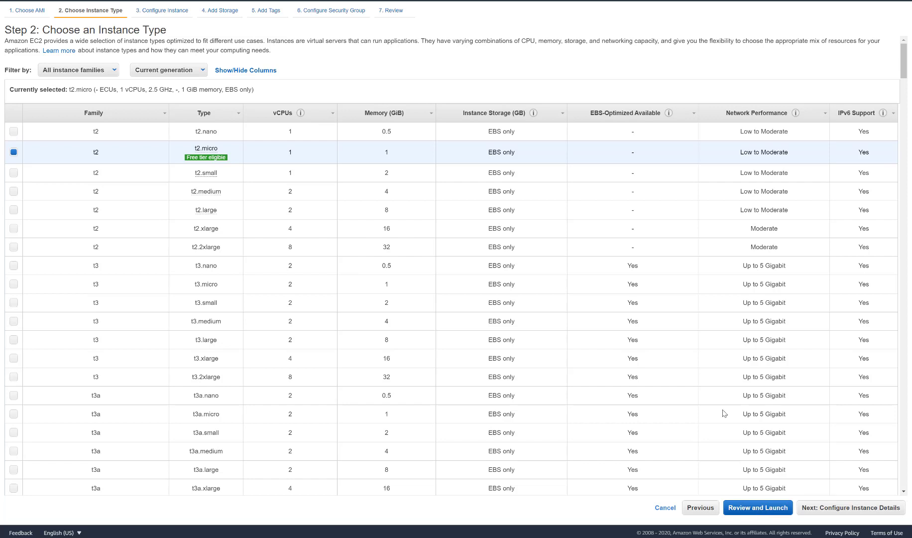
pyautogui.click(830, 508)
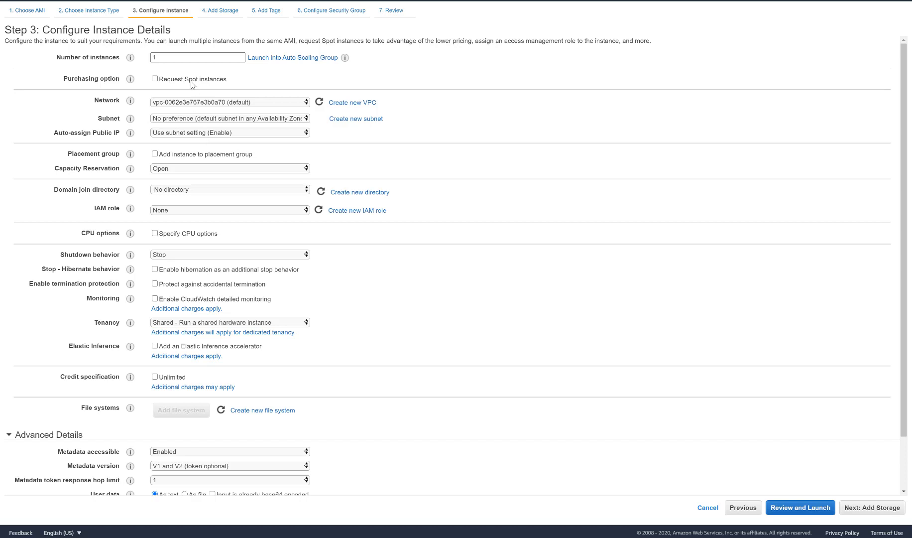
# Step: Examine the Spot instance purchasing option and the shutdown behavior choices in the instance details
pyautogui.click(155, 78)
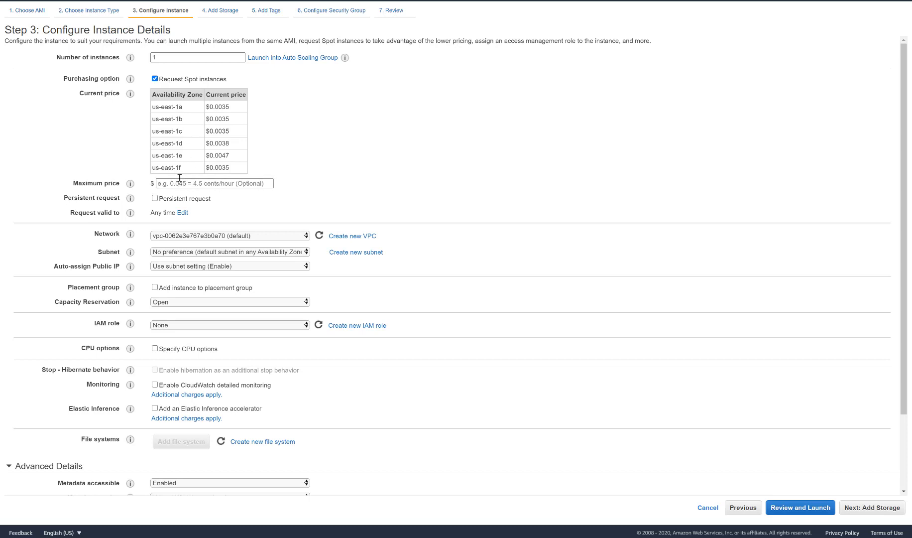
pyautogui.click(155, 79)
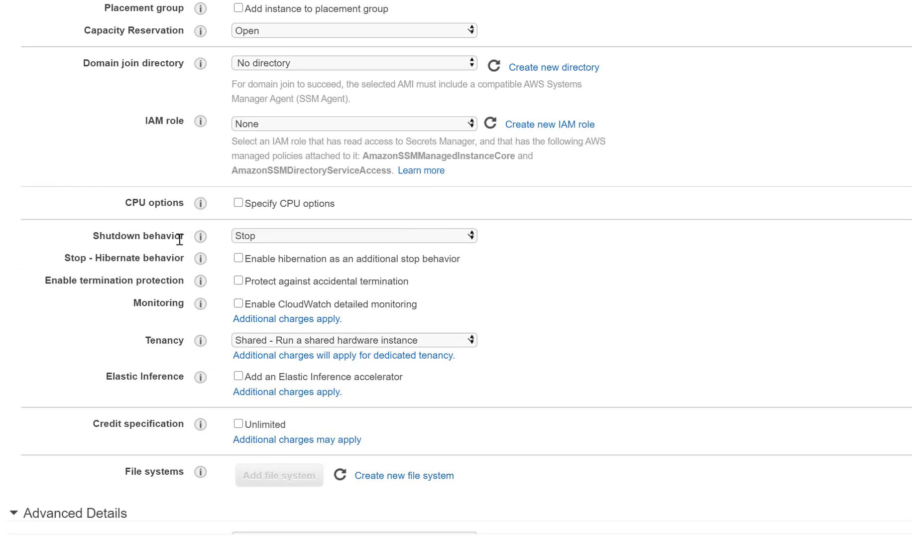
pyautogui.moveTo(200, 238)
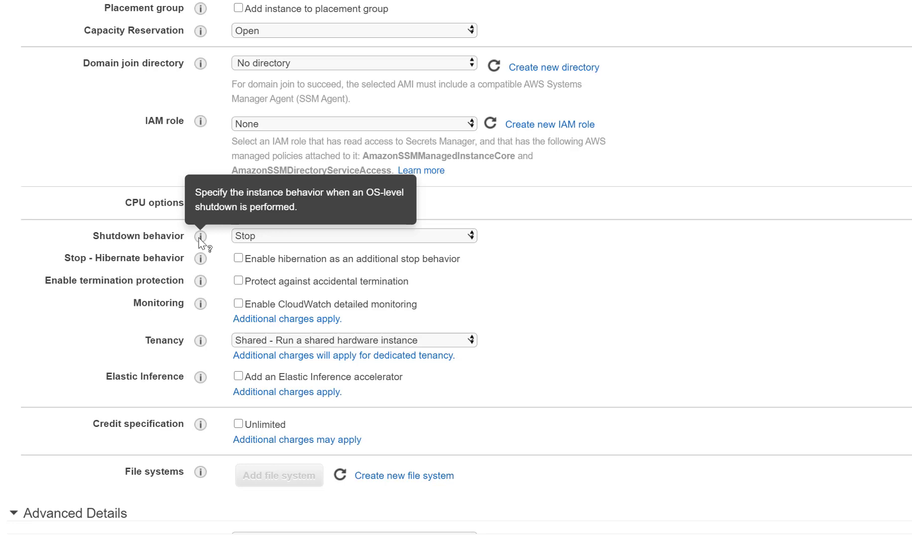
pyautogui.click(262, 237)
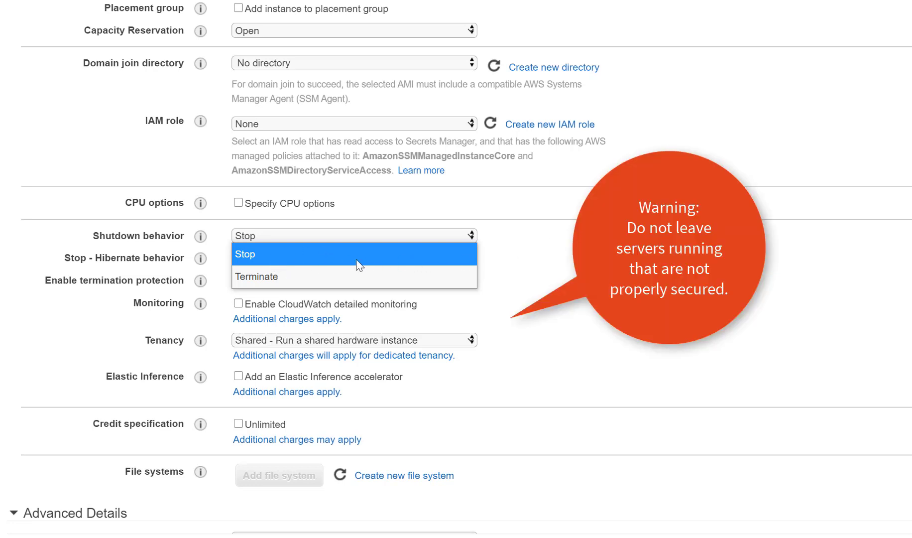
pyautogui.click(516, 242)
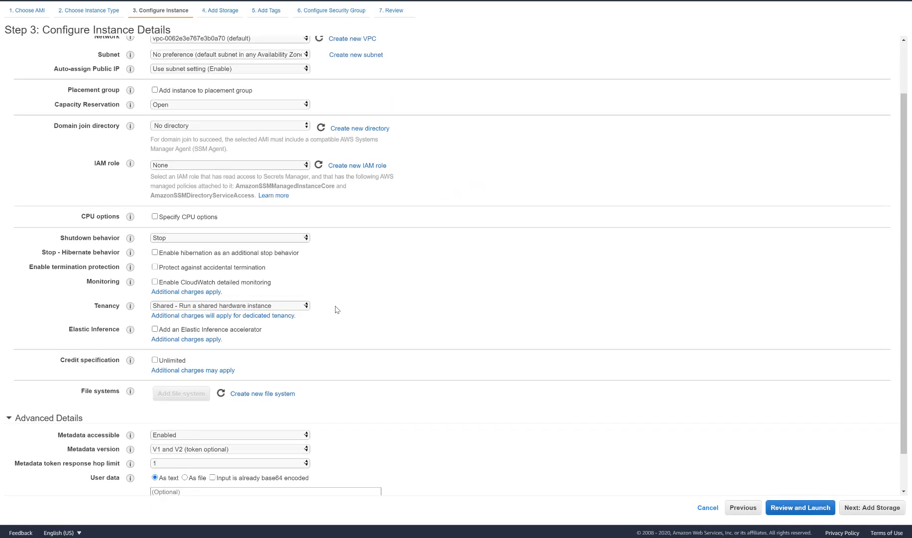
# Step: Look through the remaining instance details, the storage encryption setting and the tags, up to the security group configuration
pyautogui.scroll(-2, 336, 309)
pyautogui.scroll(3, 351, 336)
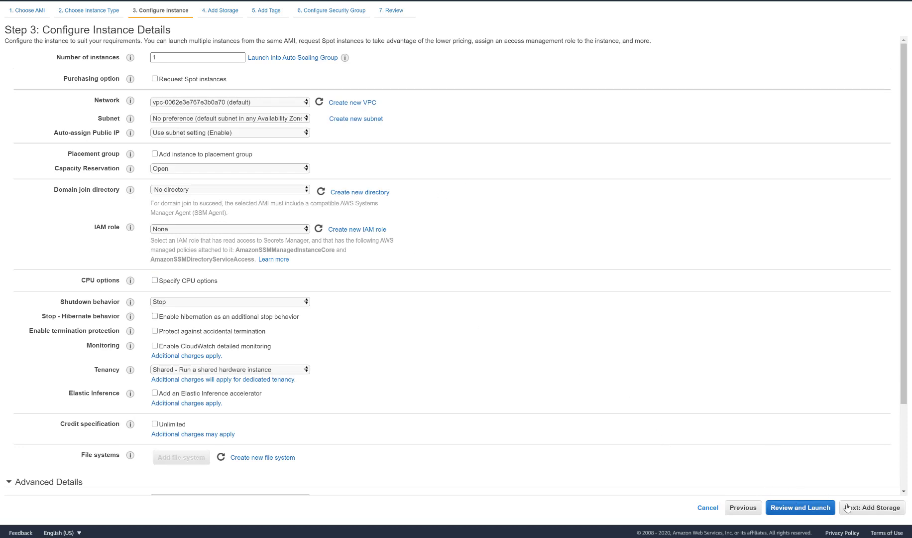
pyautogui.click(866, 508)
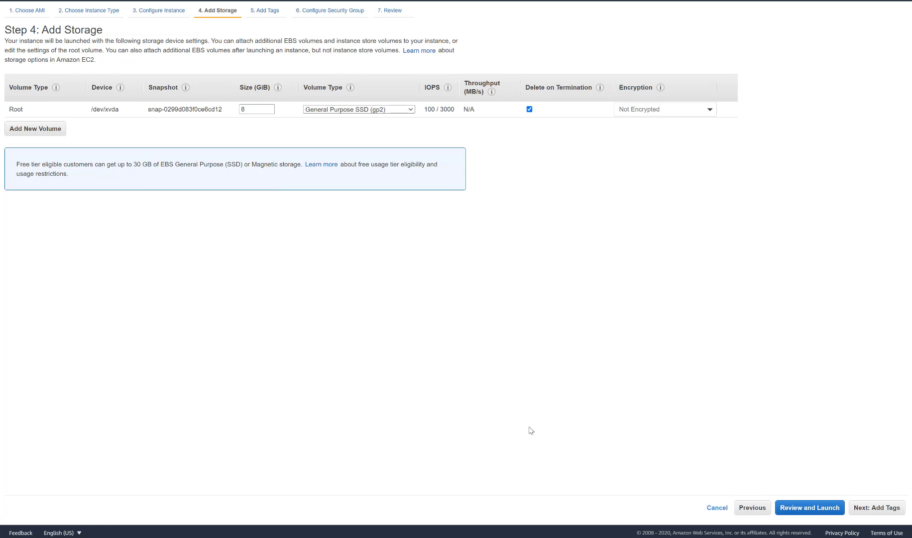
pyautogui.click(639, 112)
pyautogui.click(663, 244)
pyautogui.click(860, 509)
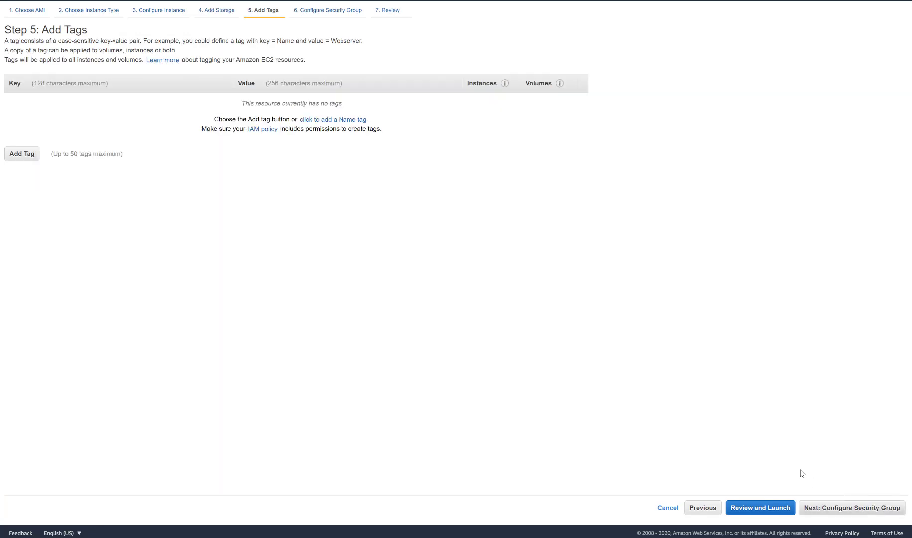
pyautogui.click(840, 512)
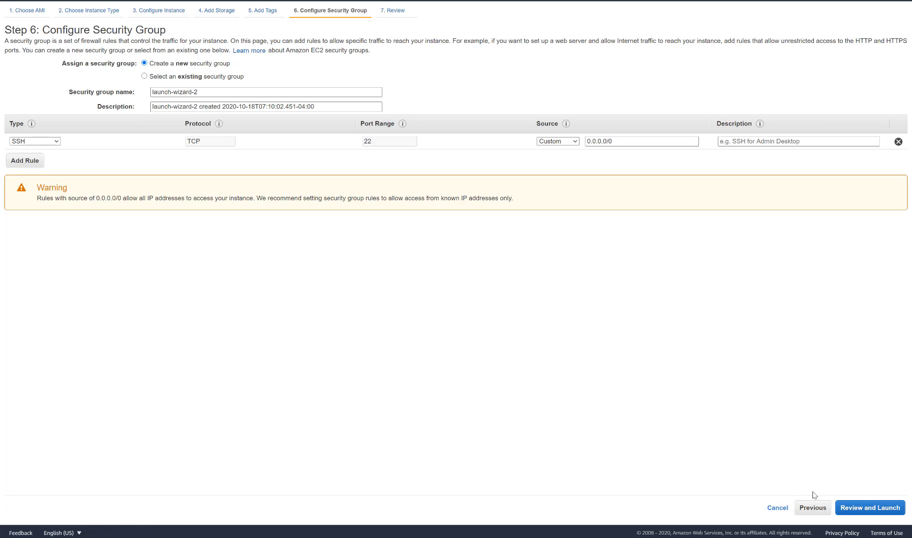
# Step: Return to the image selection, choose the Amazon Linux 2 AMI (64-bit x86) again and proceed with t2.micro to the launch review
pyautogui.click(810, 508)
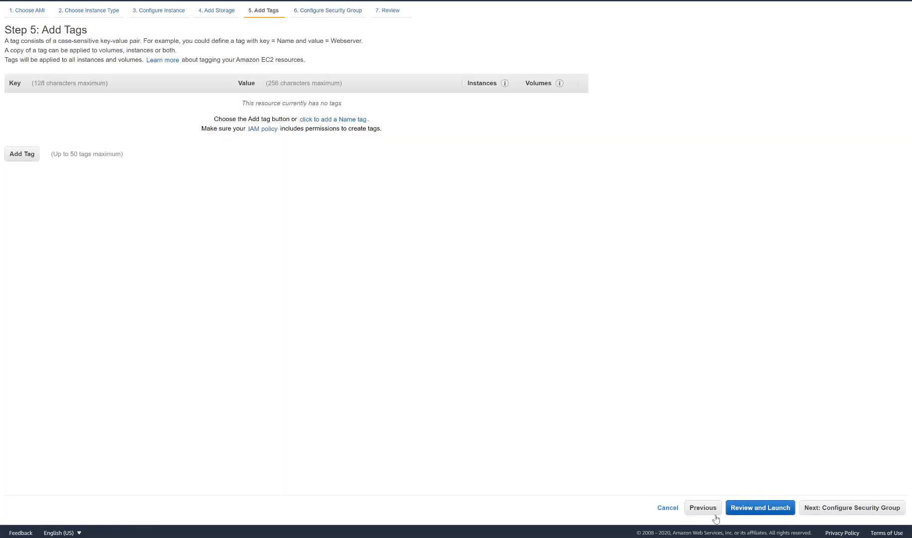
pyautogui.click(698, 510)
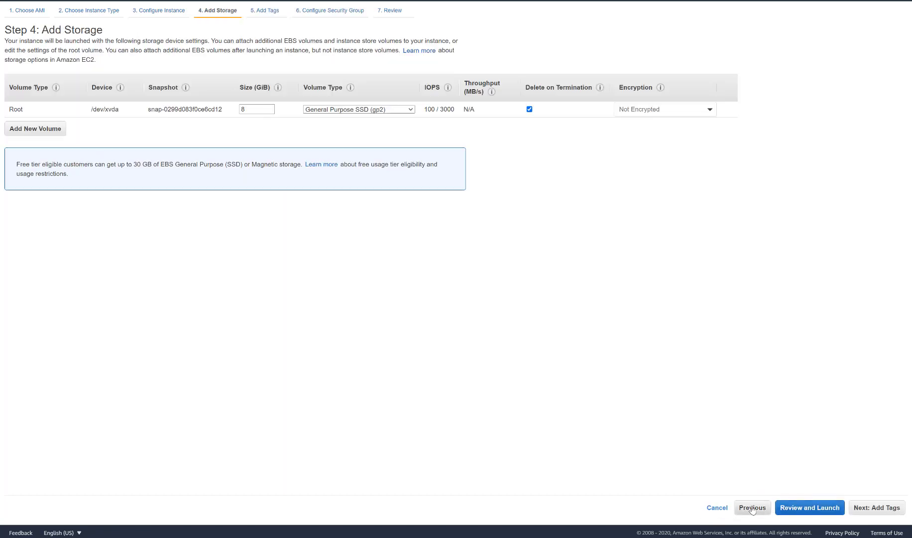
pyautogui.click(752, 508)
pyautogui.click(752, 508)
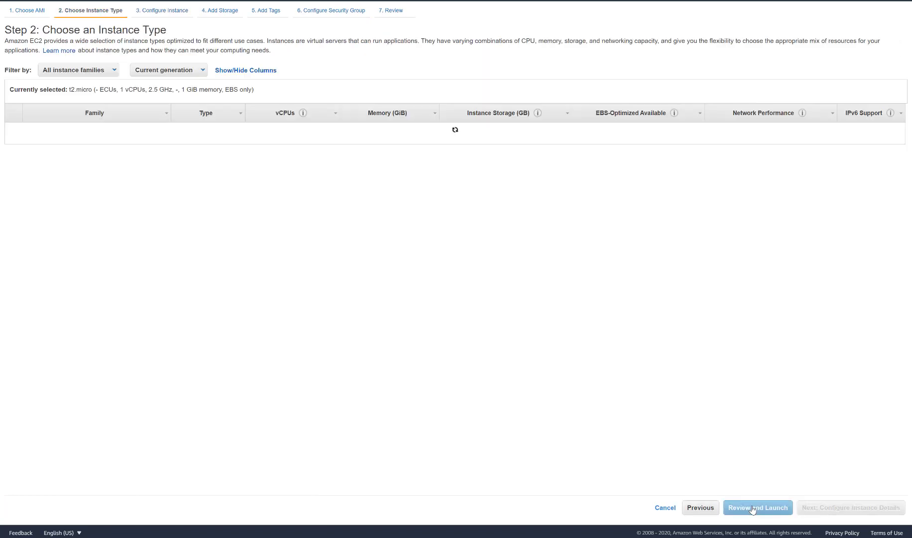
pyautogui.click(692, 507)
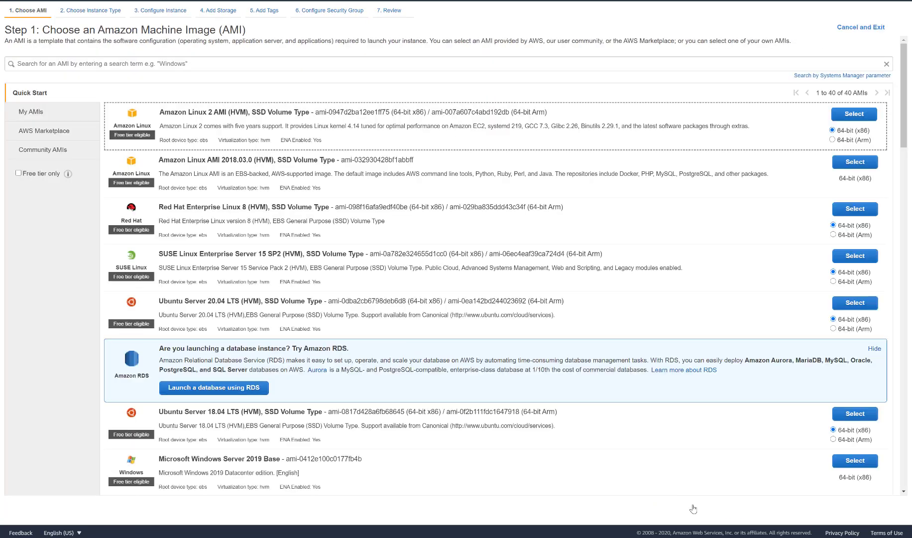
pyautogui.click(853, 114)
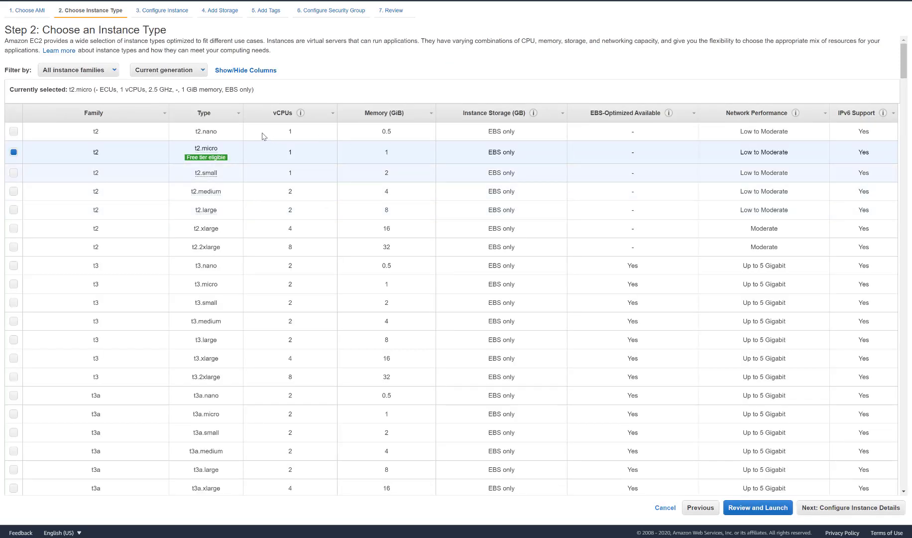
pyautogui.click(745, 509)
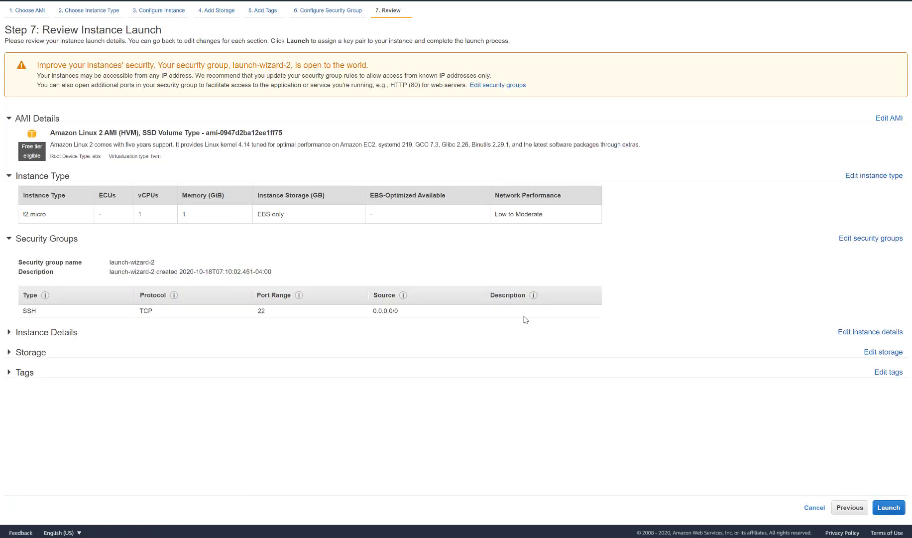
# Step: Launch the instance with the existing key pair awstutorial, acknowledging access to its private key file
pyautogui.click(888, 507)
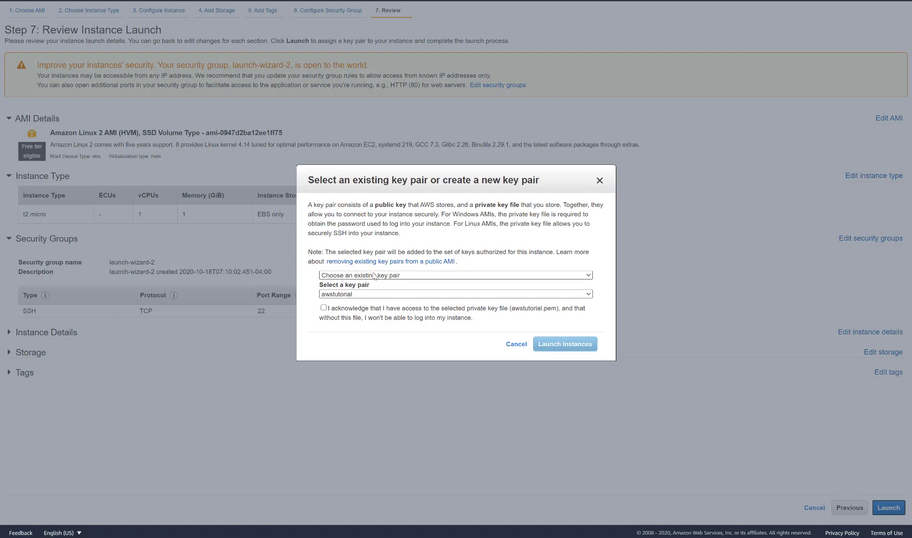
pyautogui.click(394, 275)
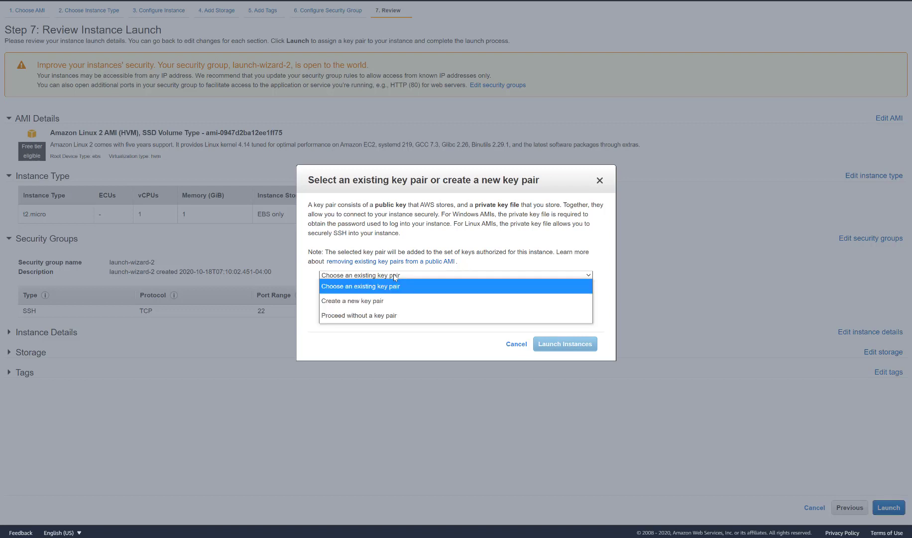
pyautogui.click(313, 275)
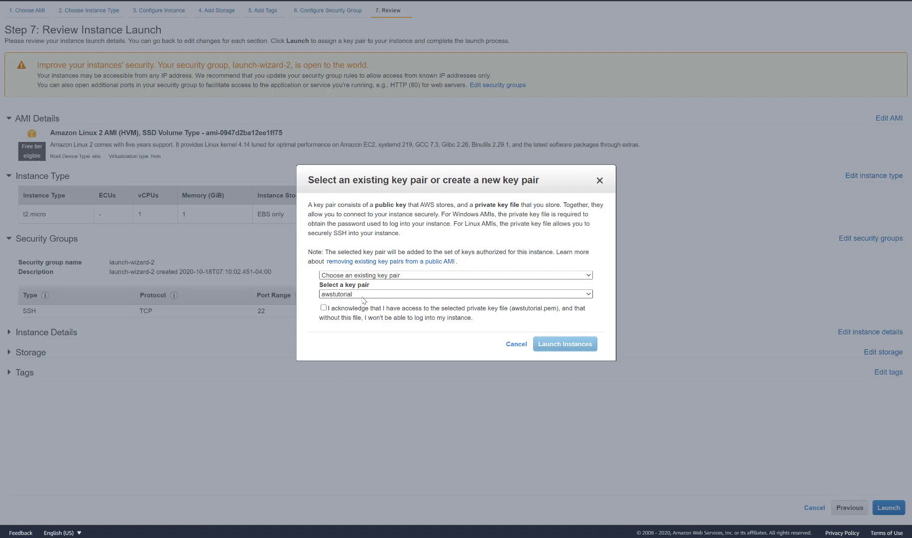
pyautogui.click(323, 307)
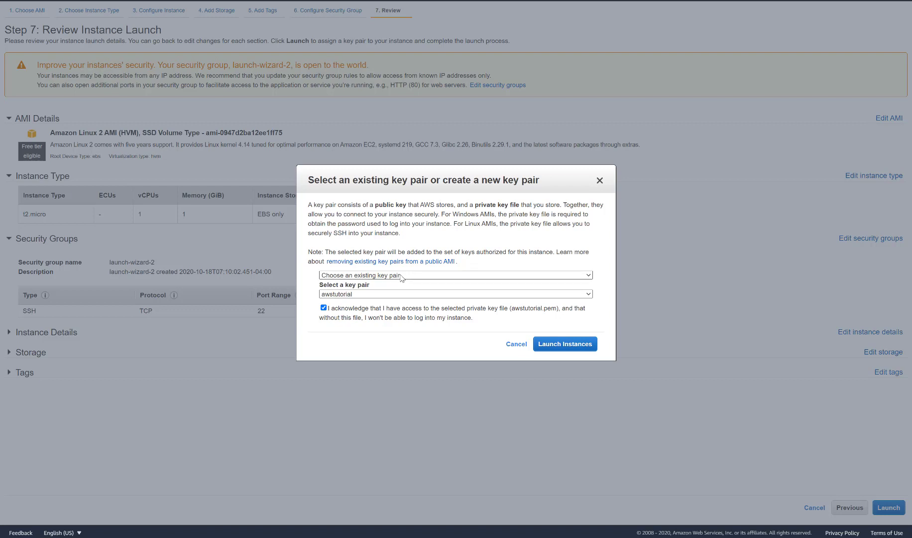
pyautogui.click(556, 344)
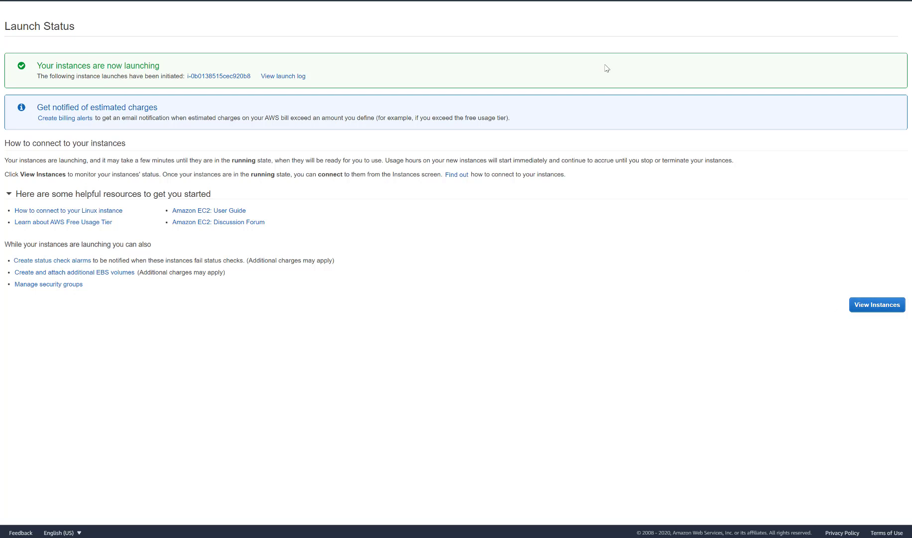
# Step: Open the summary of the newly launched instance from the instances list and bring up its connection options
pyautogui.click(867, 304)
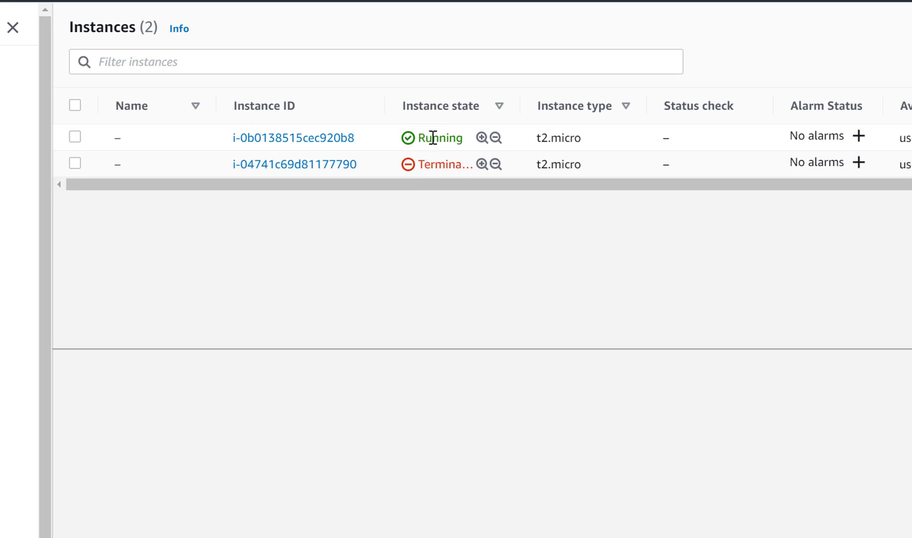
pyautogui.click(323, 139)
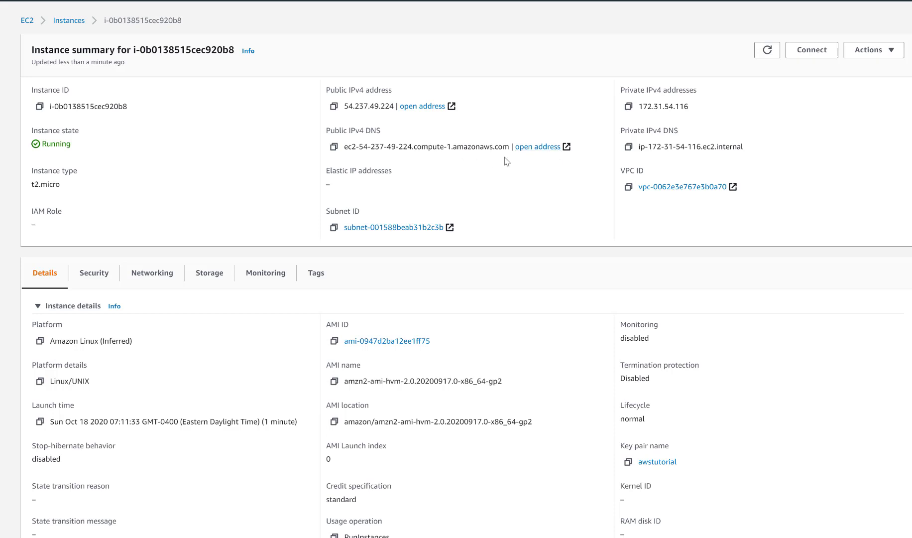
pyautogui.click(806, 55)
pyautogui.click(807, 54)
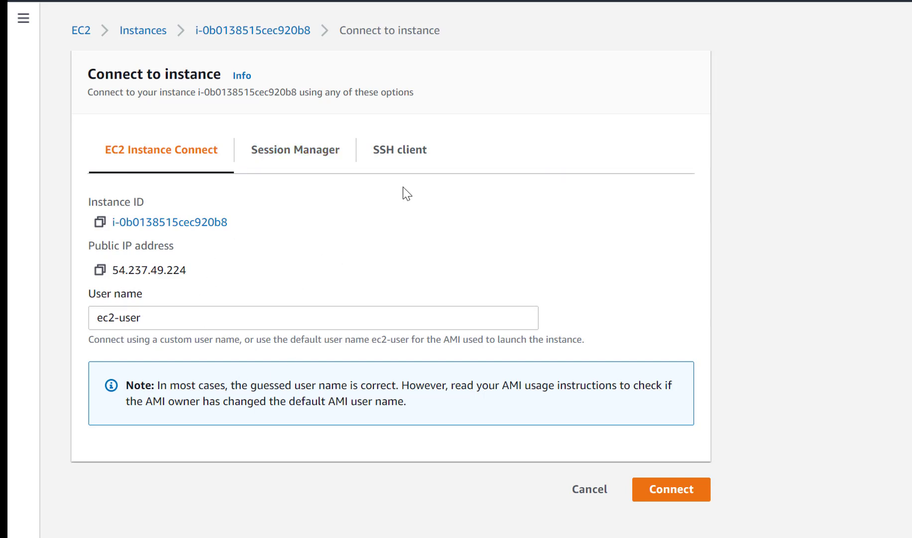
# Step: Review the chmod and ssh commands in the SSH client instructions, and return to the EC2 Instance Connect option
pyautogui.click(400, 151)
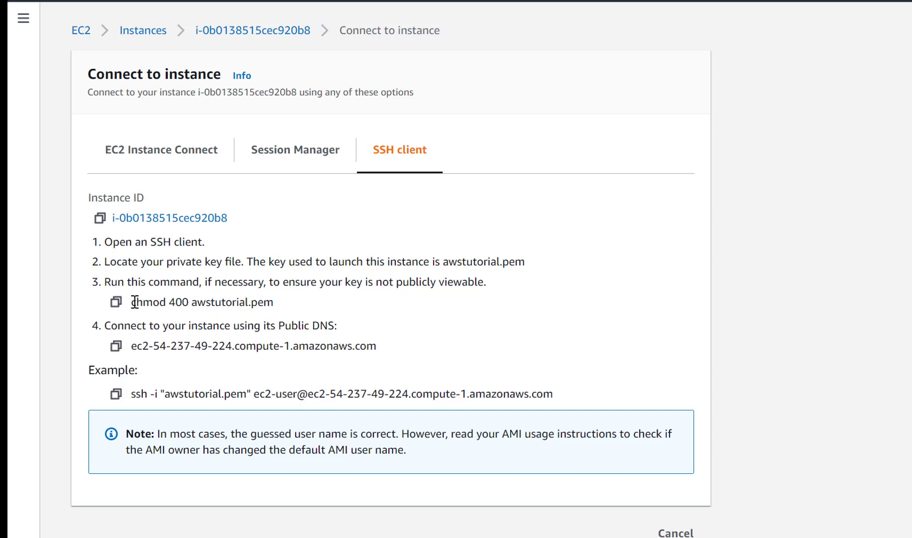
pyautogui.moveTo(135, 301); pyautogui.dragTo(297, 309)
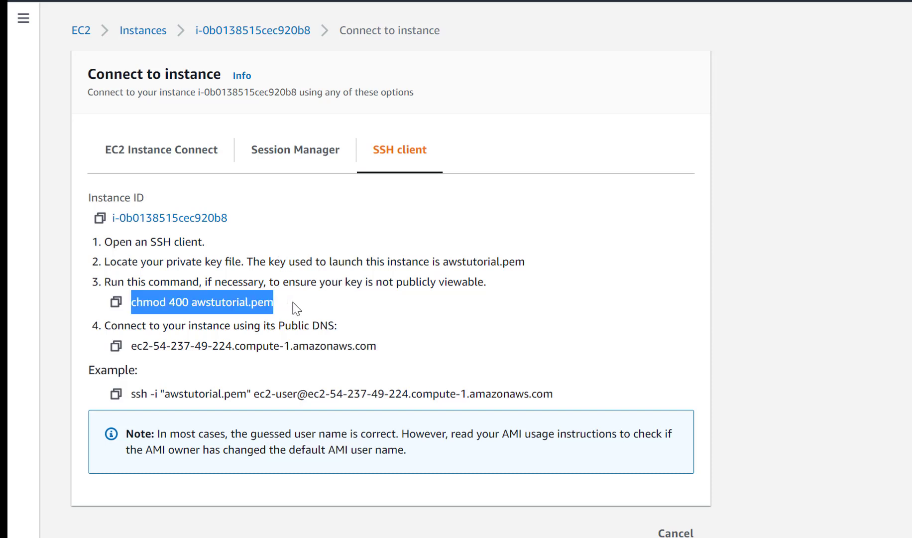
pyautogui.click(221, 306)
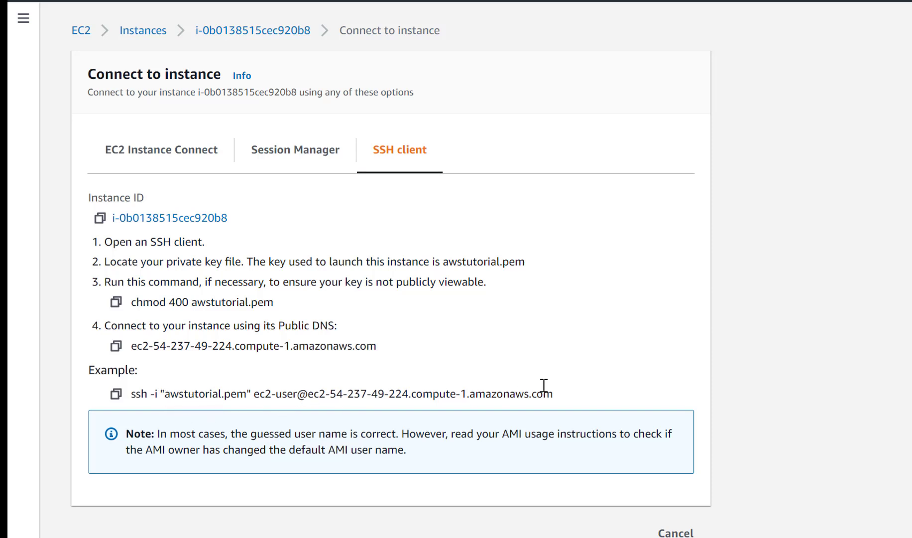
pyautogui.moveTo(554, 388); pyautogui.dragTo(141, 394)
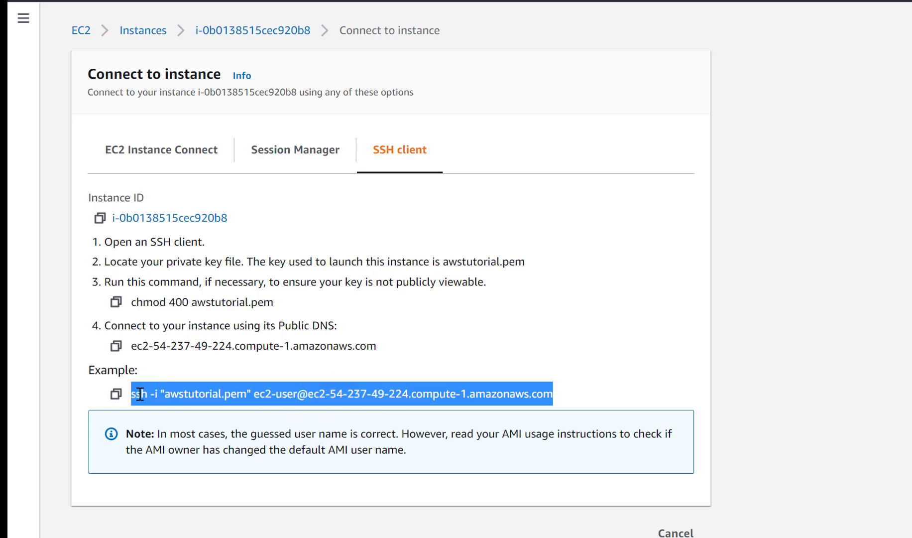
pyautogui.click(141, 393)
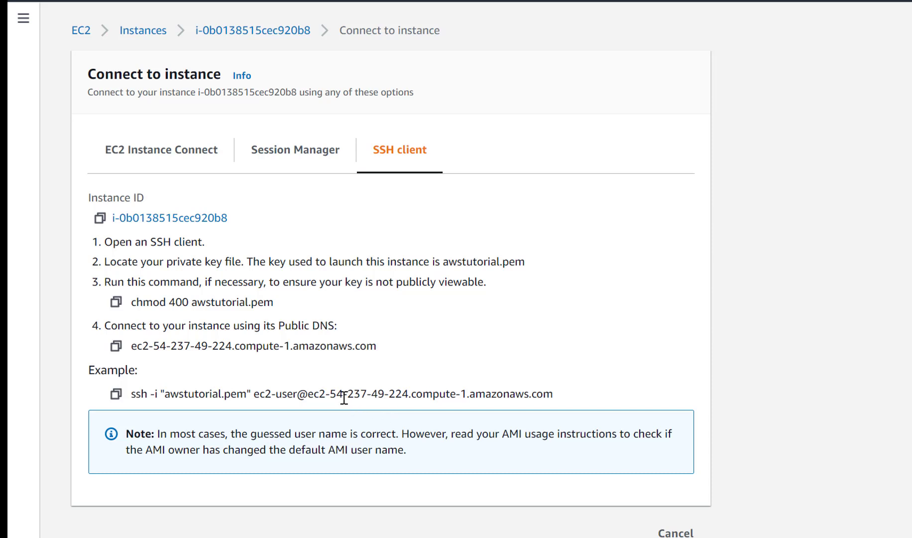
pyautogui.doubleClick(278, 391)
pyautogui.click(278, 391)
pyautogui.moveTo(566, 395); pyautogui.dragTo(130, 395)
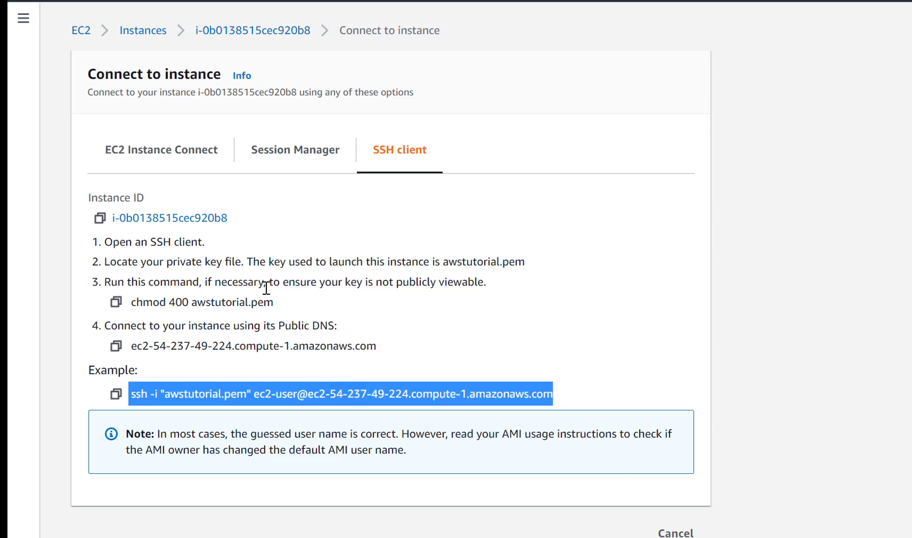
pyautogui.click(347, 413)
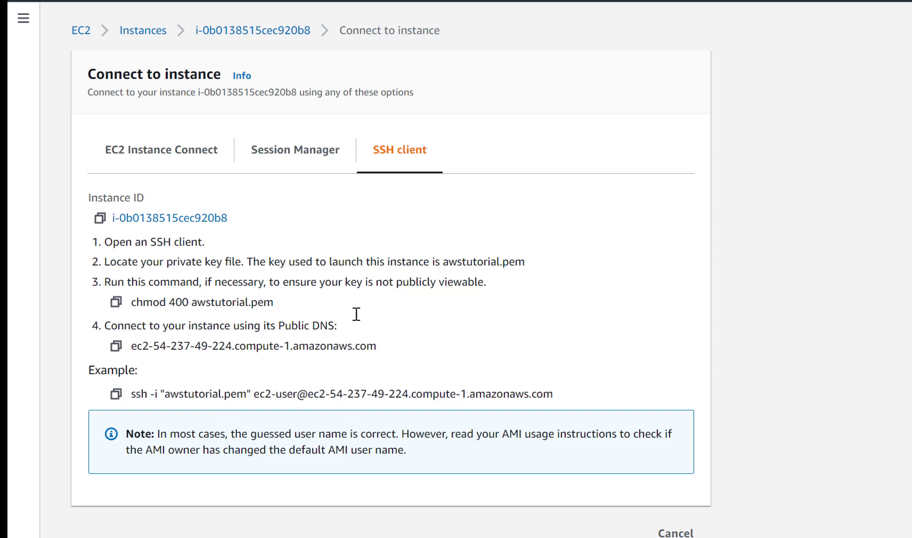
pyautogui.click(167, 157)
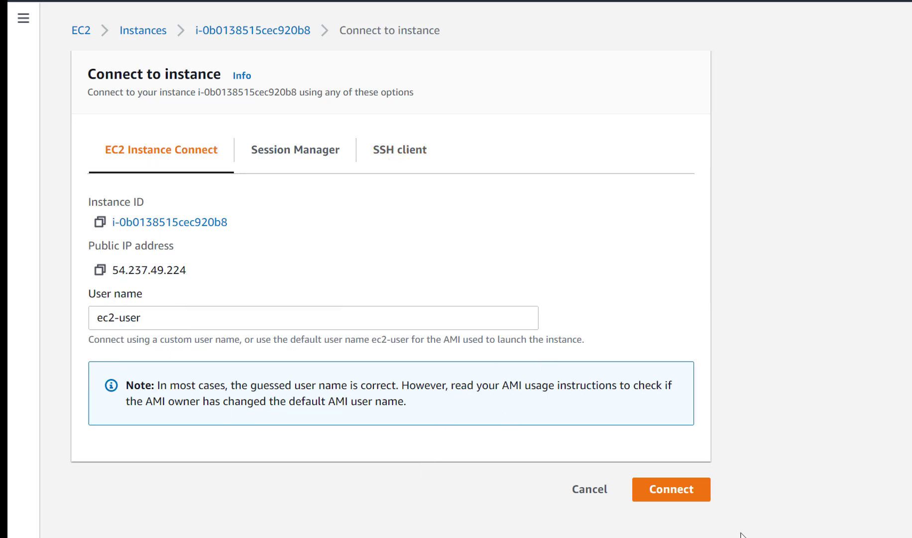
# Step: Connect to the instance through EC2 Instance Connect as ec2-user and check that the terminal prompt responds
pyautogui.click(666, 492)
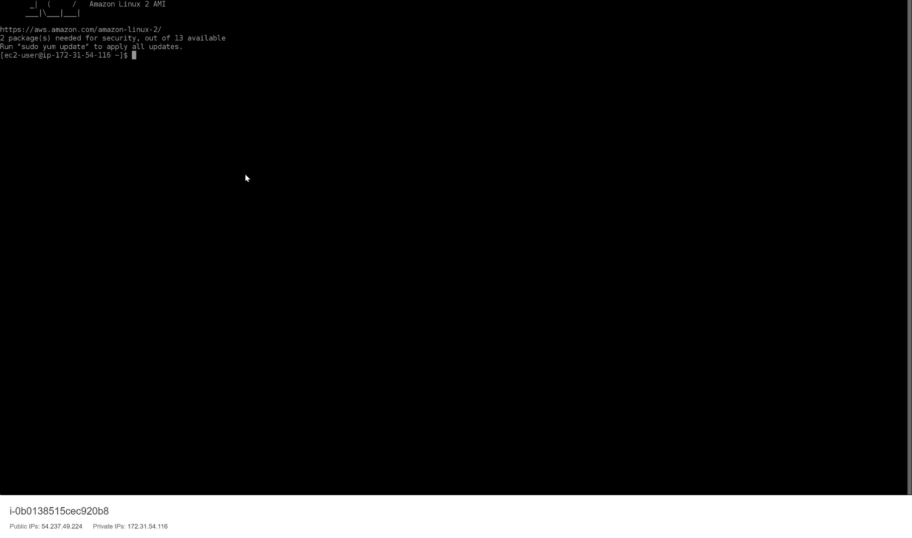
pyautogui.press('Return')
pyautogui.press('Return')
pyautogui.press('Return')
pyautogui.press('Return')
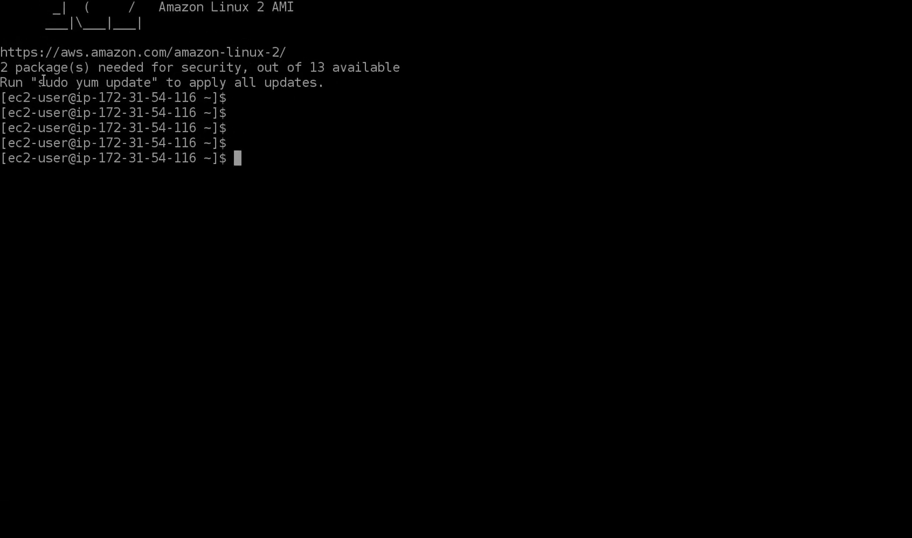
# Step: Update all packages on the instance with sudo yum update, answering y to the download and installation prompt
pyautogui.moveTo(34, 84); pyautogui.dragTo(59, 84)
pyautogui.moveTo(158, 79); pyautogui.dragTo(157, 82)
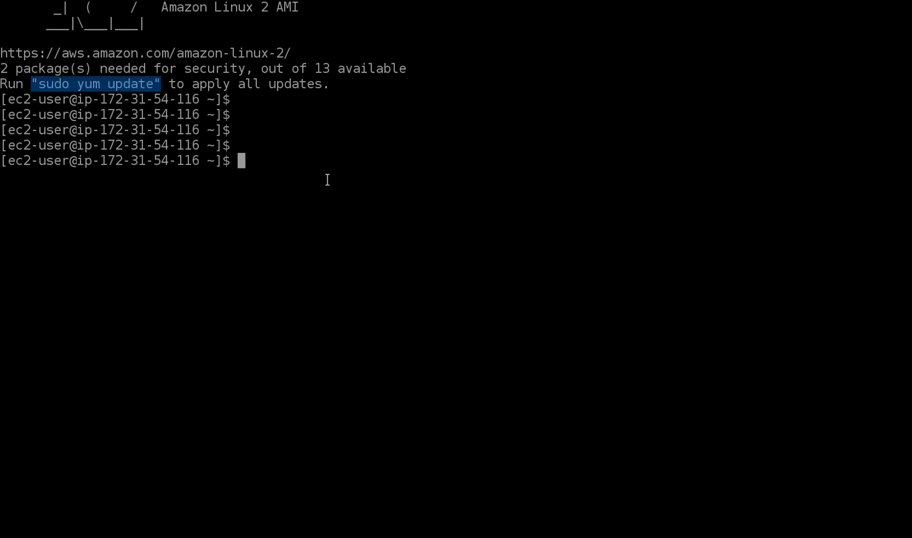
pyautogui.write('sudo yum update')
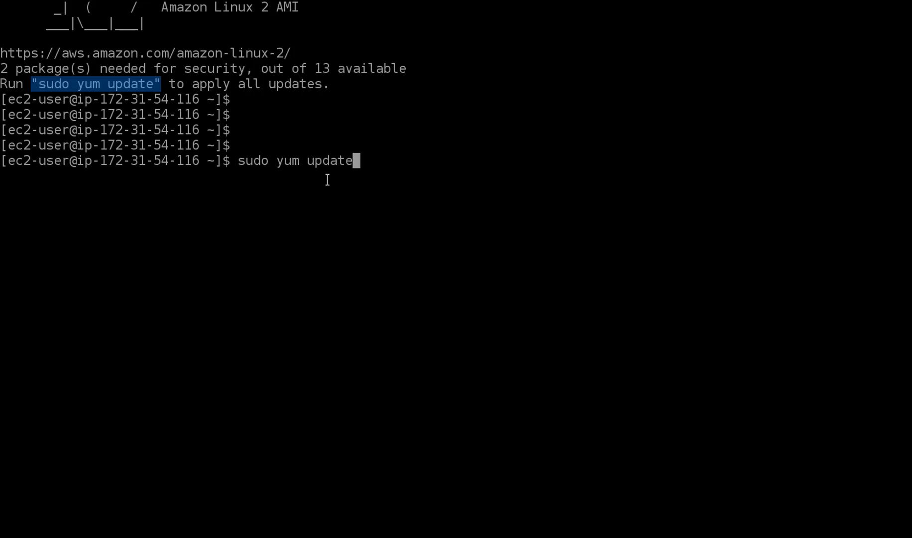
pyautogui.press('Return')
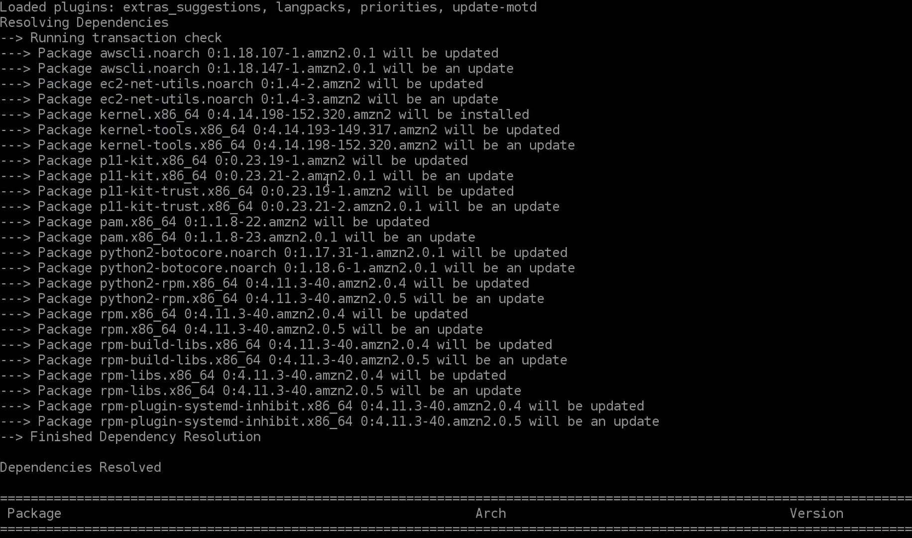
pyautogui.write('y')
pyautogui.press('Return')
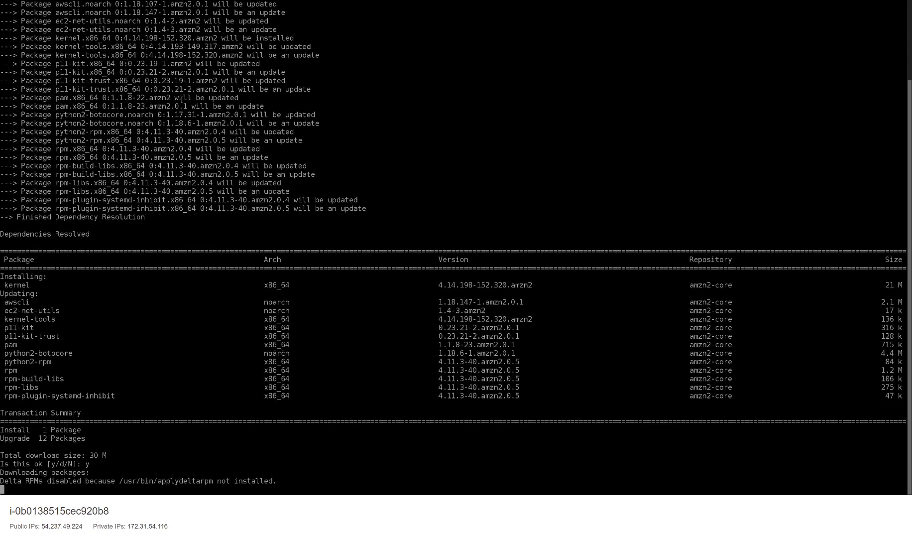